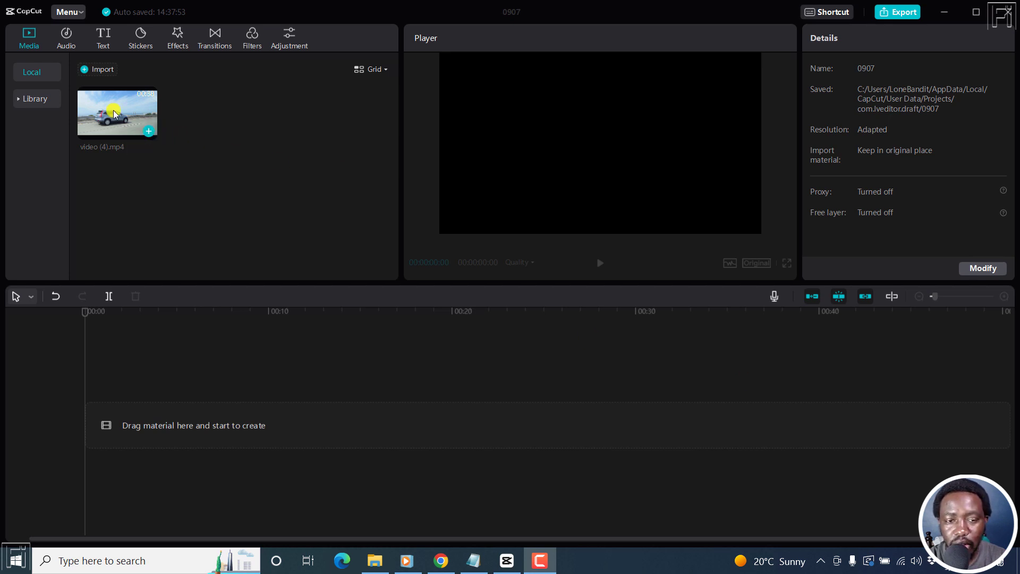
Step: Add the 37.9-second video (4).mp4 clip to the timeline and show its Video properties
click(146, 132)
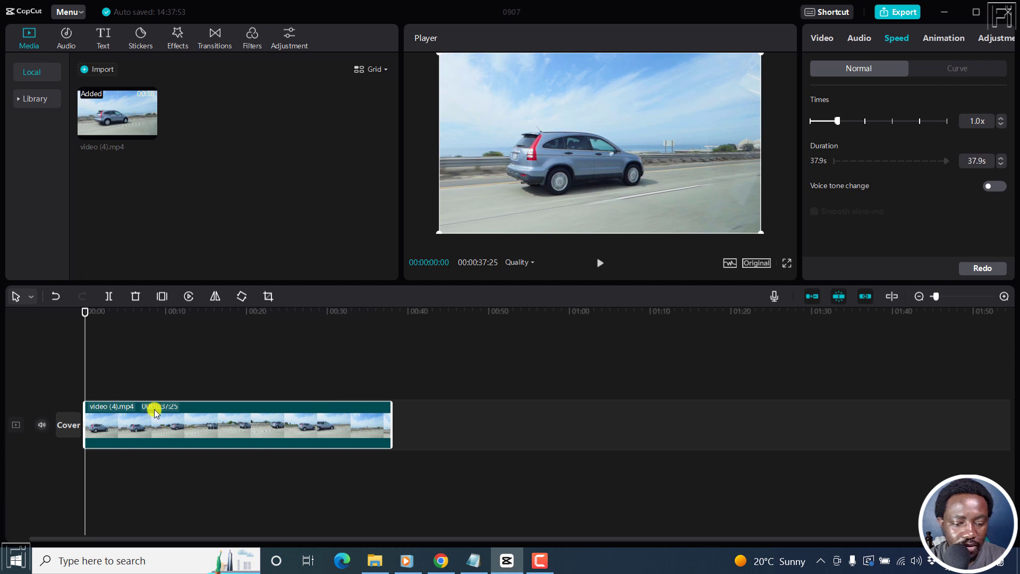
click(188, 431)
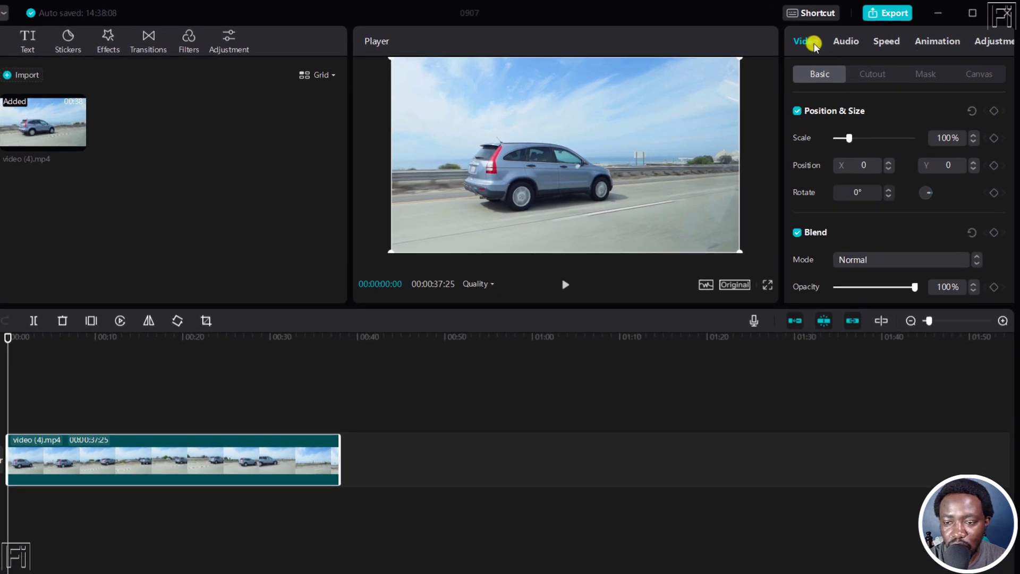
Step: In the Speed settings, try 2.9x, then return the clip's speed to 1.0x
click(889, 42)
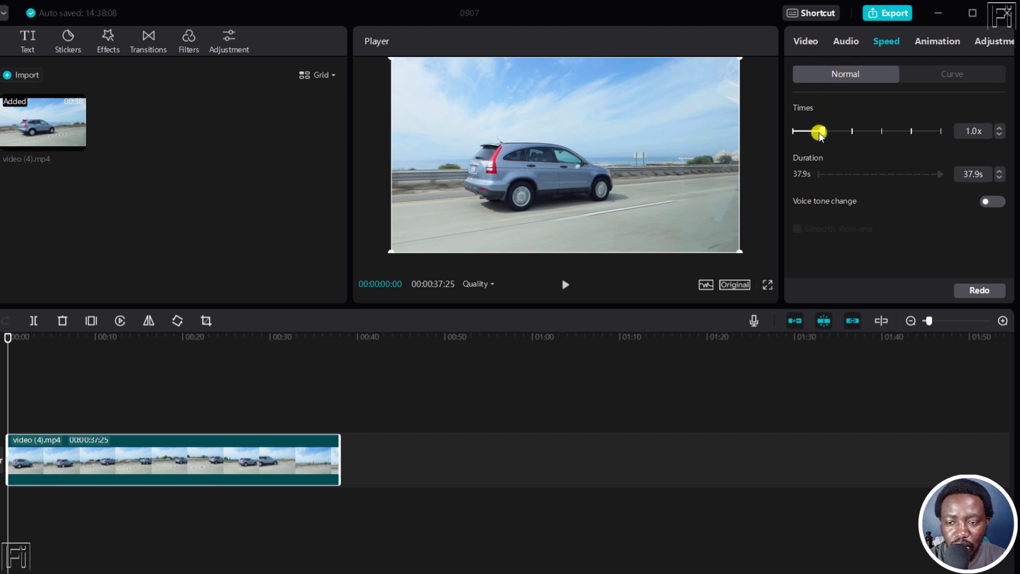
drag(824, 133, 864, 134)
drag(928, 133, 825, 138)
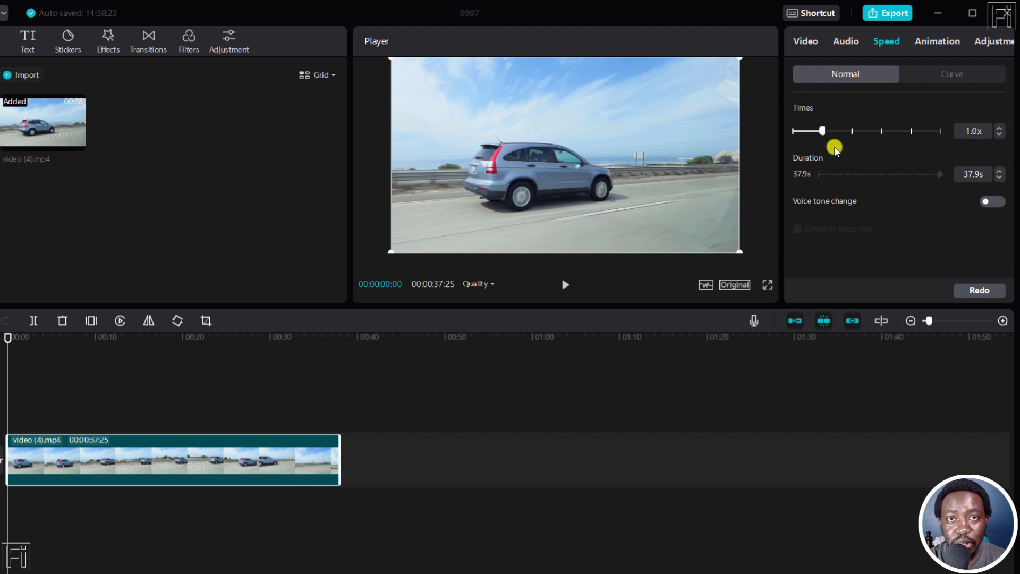
Step: Switch the Speed panel to the Curve presets
click(953, 74)
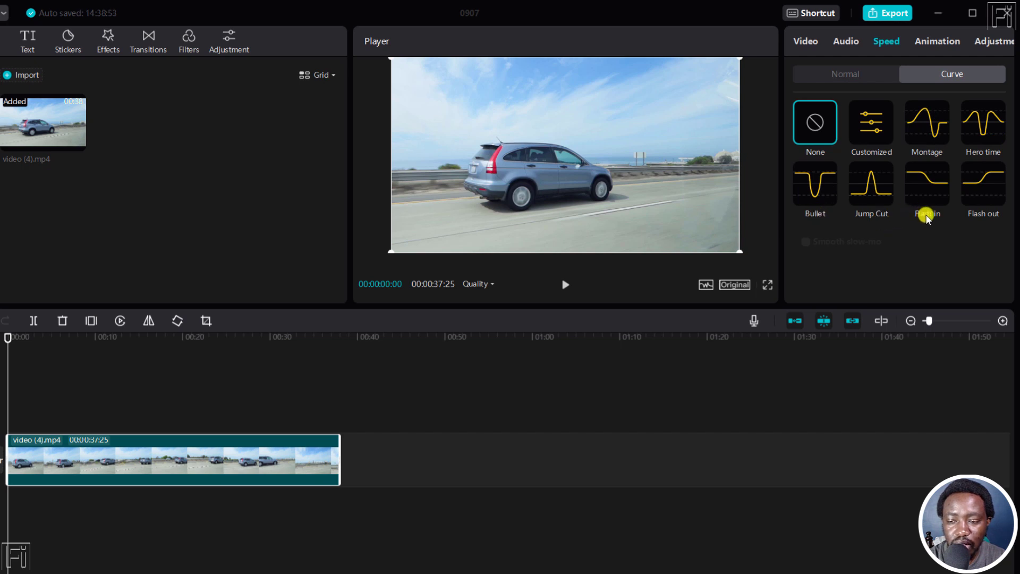
Step: Apply the Montage curve preset, cutting the clip to about 26 seconds, and play it back
click(926, 122)
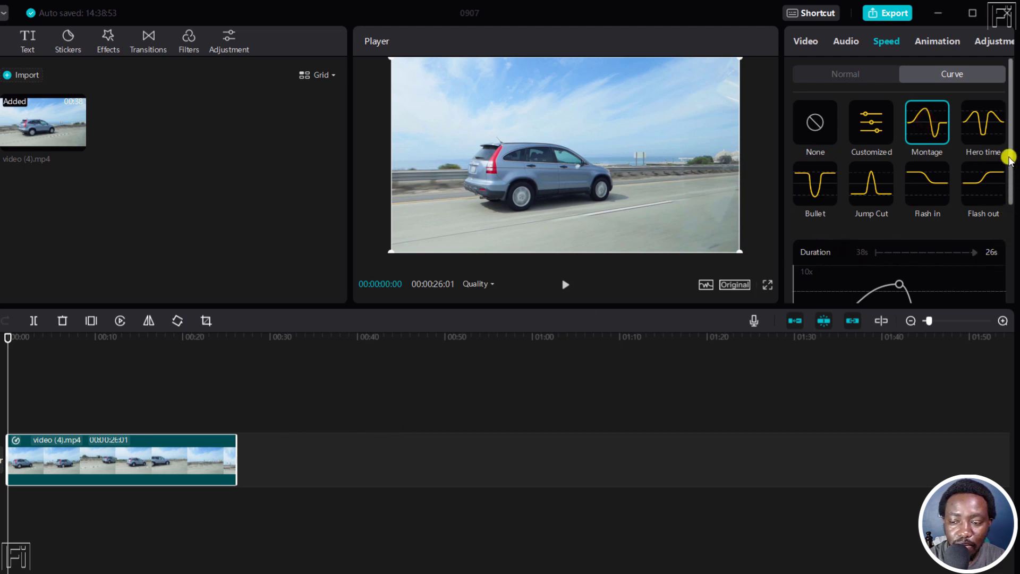
drag(1010, 140, 1013, 196)
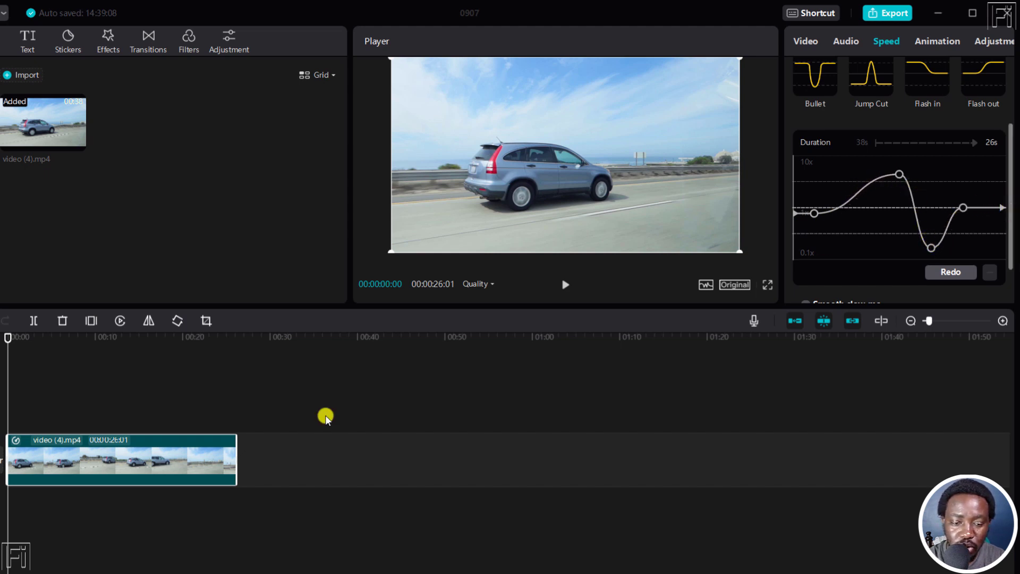
click(572, 287)
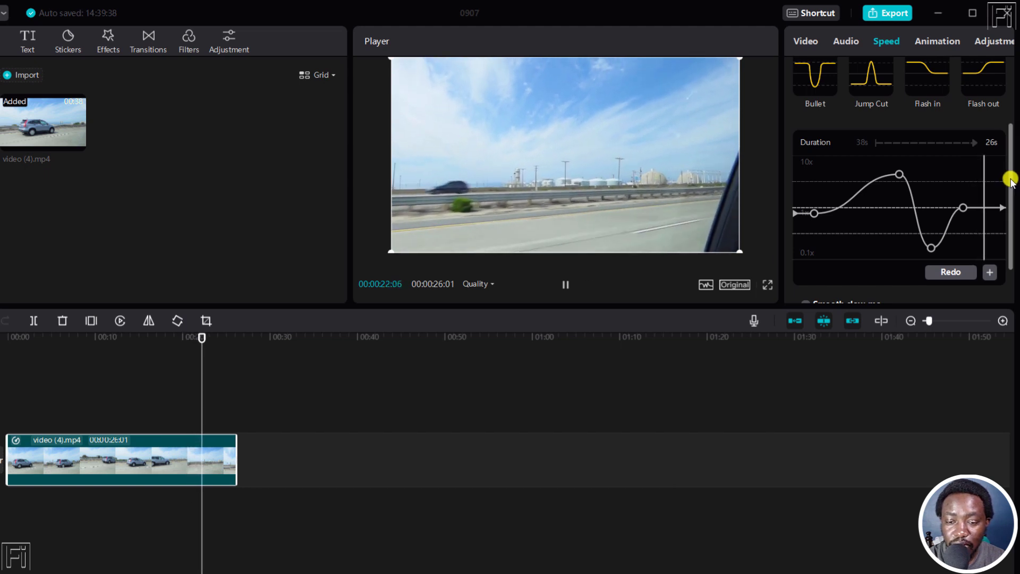
drag(1008, 175, 1011, 106)
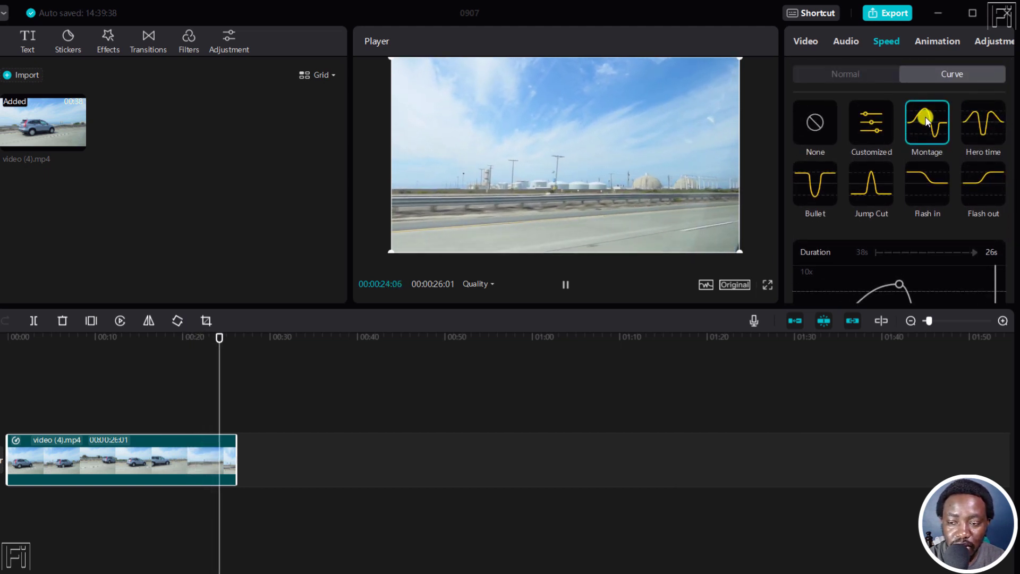
Step: Apply the Hero time curve, trial-drag its points, restore its original shape, and replay from the start
click(980, 126)
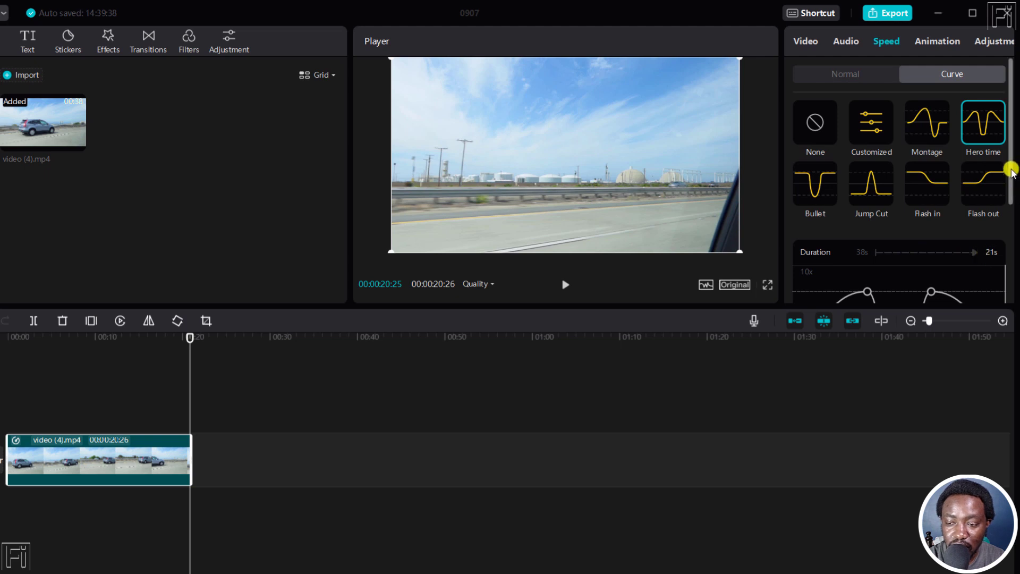
drag(1010, 171, 1015, 228)
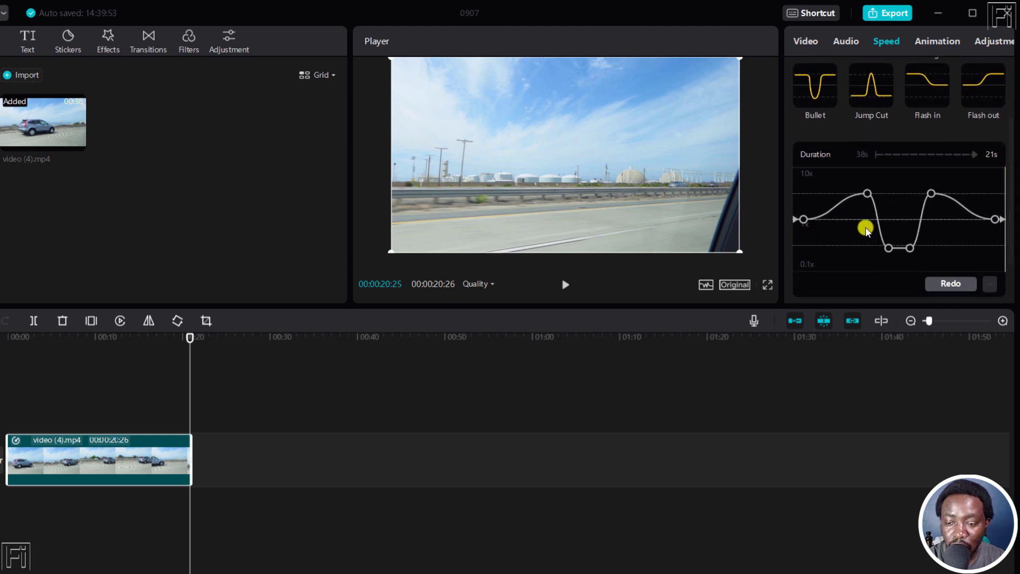
click(865, 194)
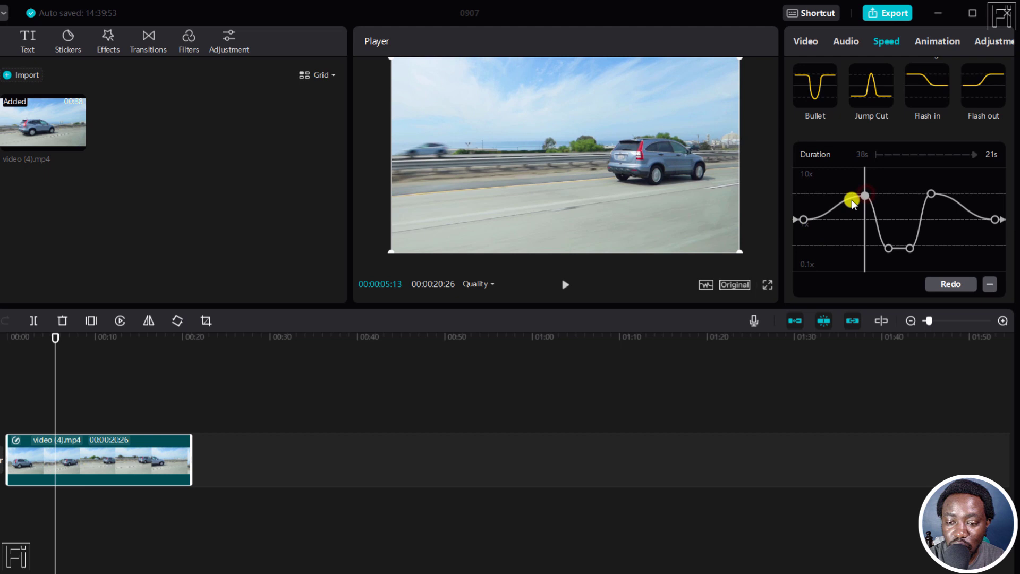
drag(869, 197, 850, 199)
drag(887, 249, 922, 251)
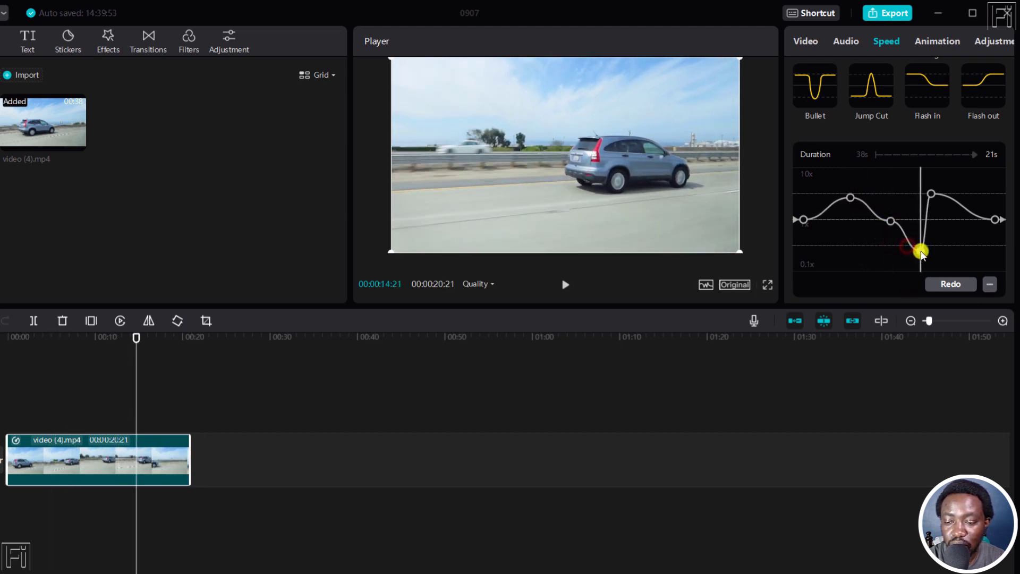
click(951, 284)
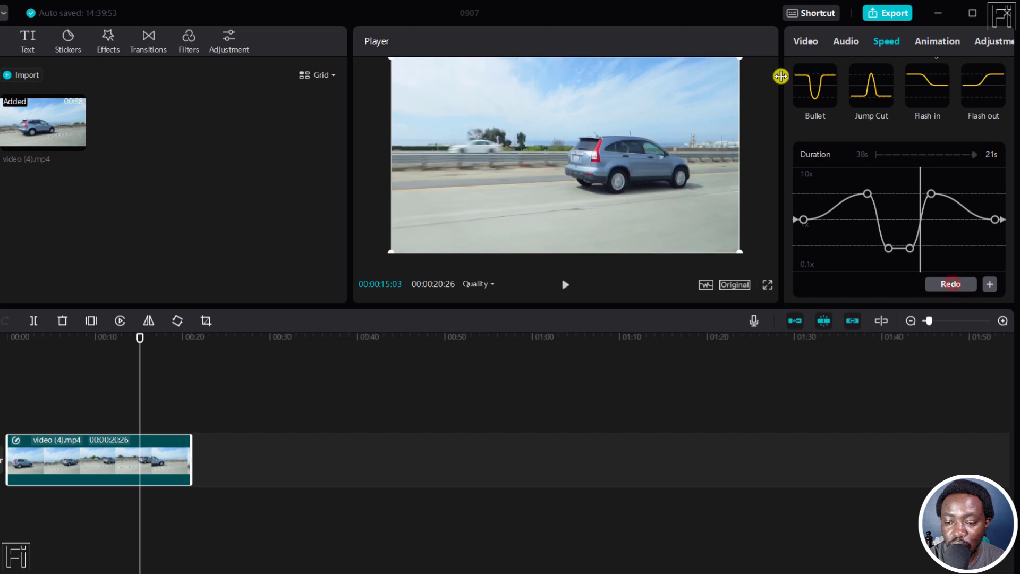
click(796, 199)
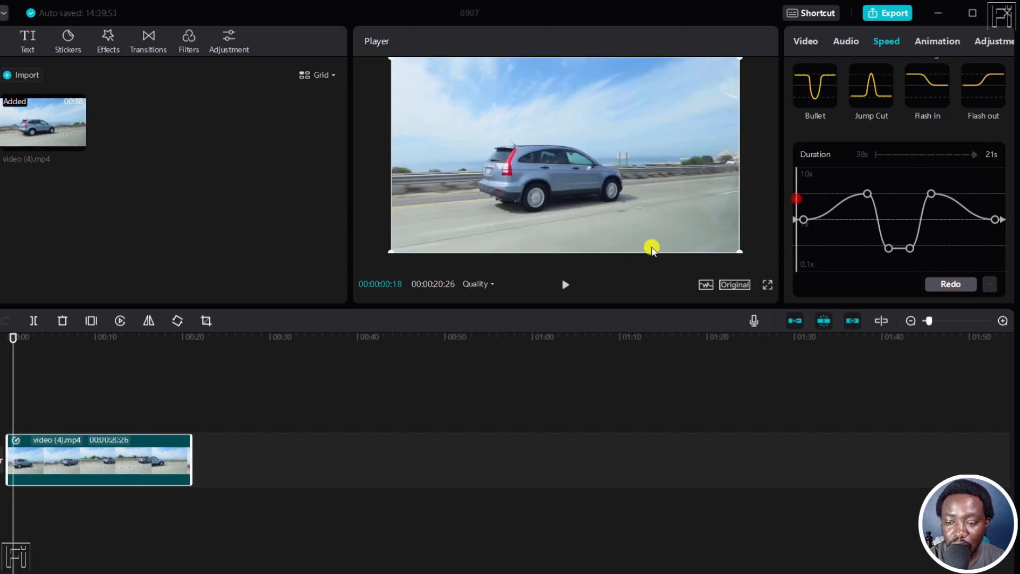
click(568, 290)
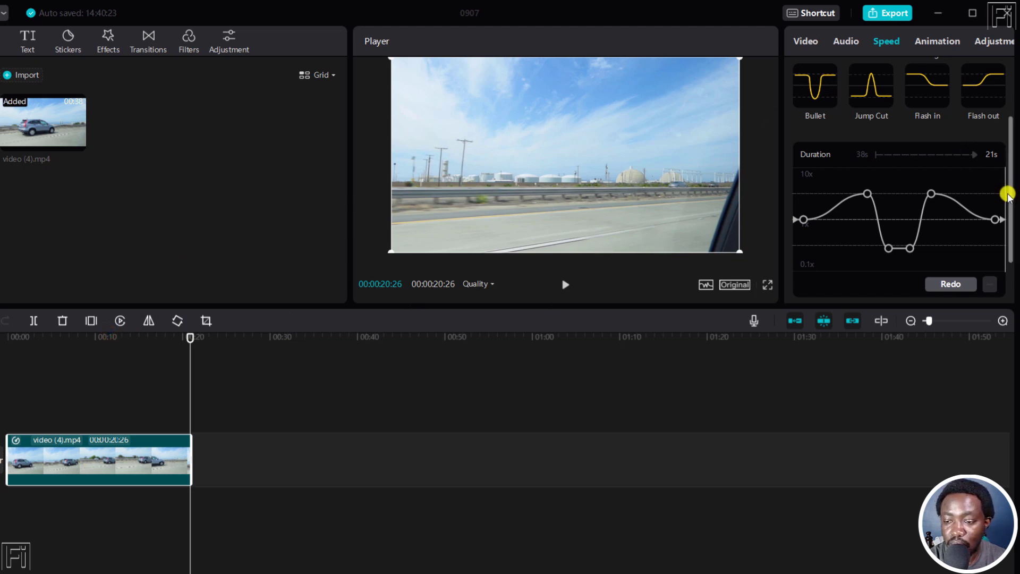
Step: Switch the clip to the Customized speed curve
scroll(1007, 195, up, 3)
click(871, 123)
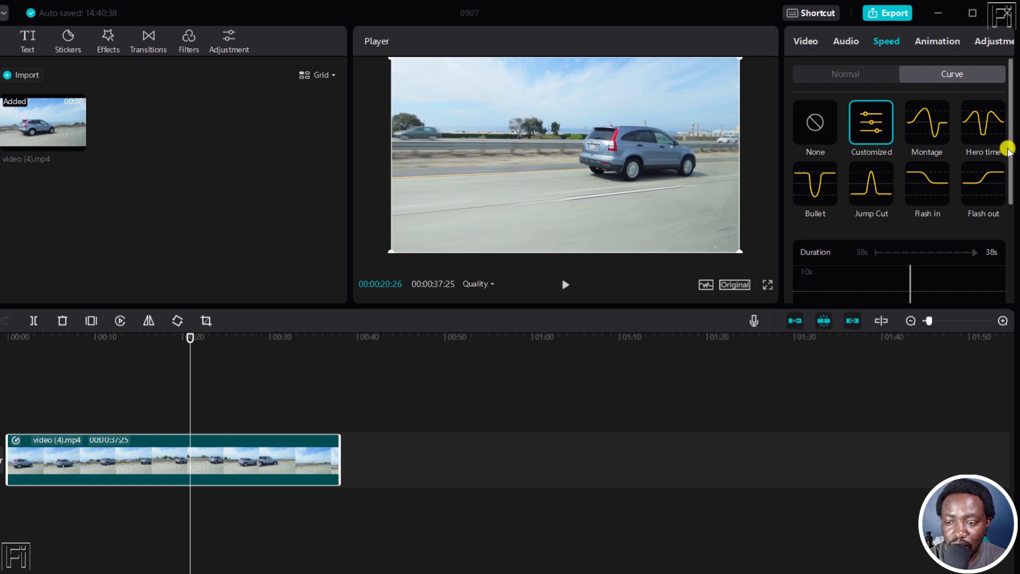
scroll(1009, 145, down, 2)
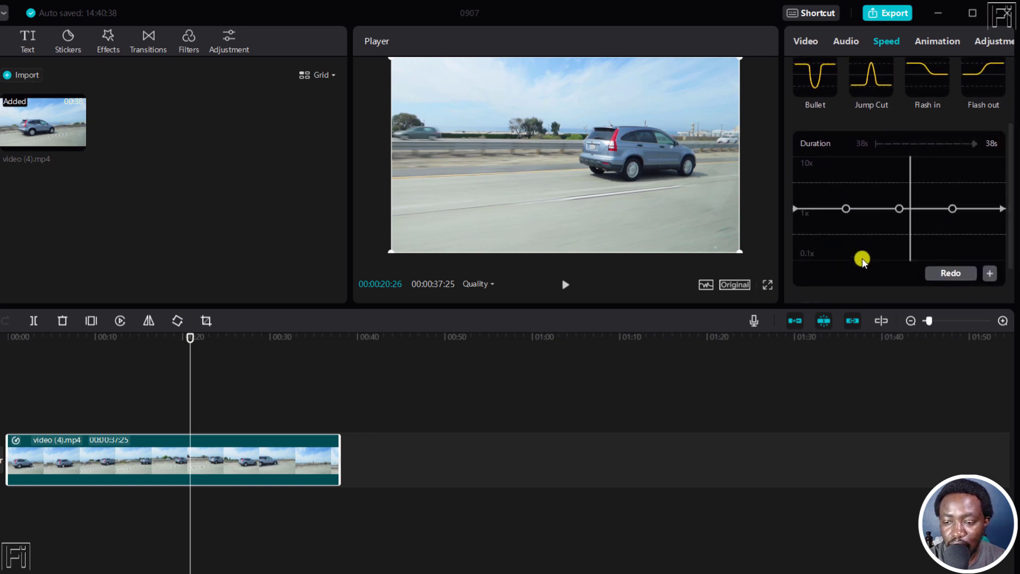
Step: Add a point at 00:00:04:15, raise it and a later point into peaks, drop the last near 0.1x, and preview
click(817, 208)
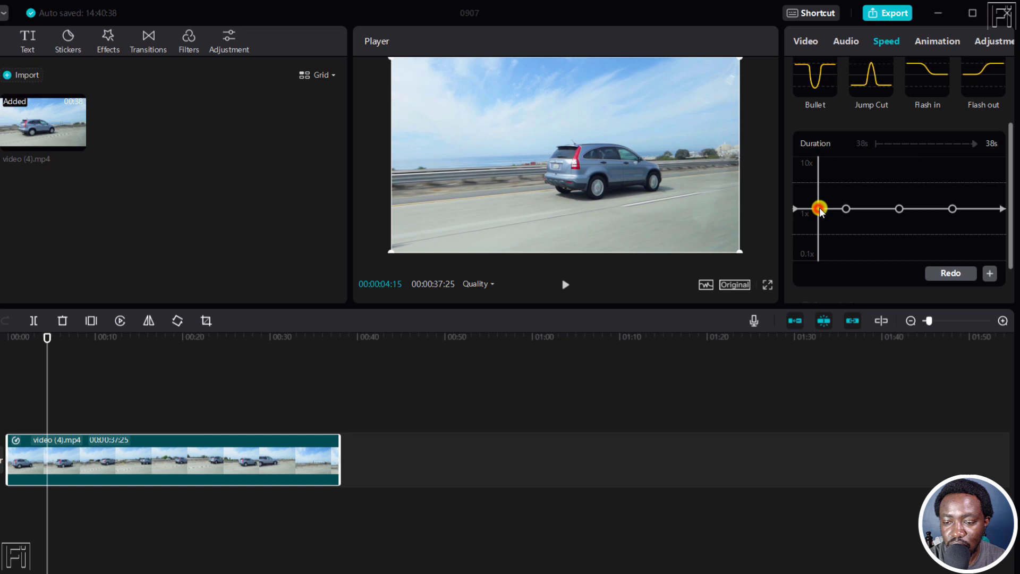
click(991, 273)
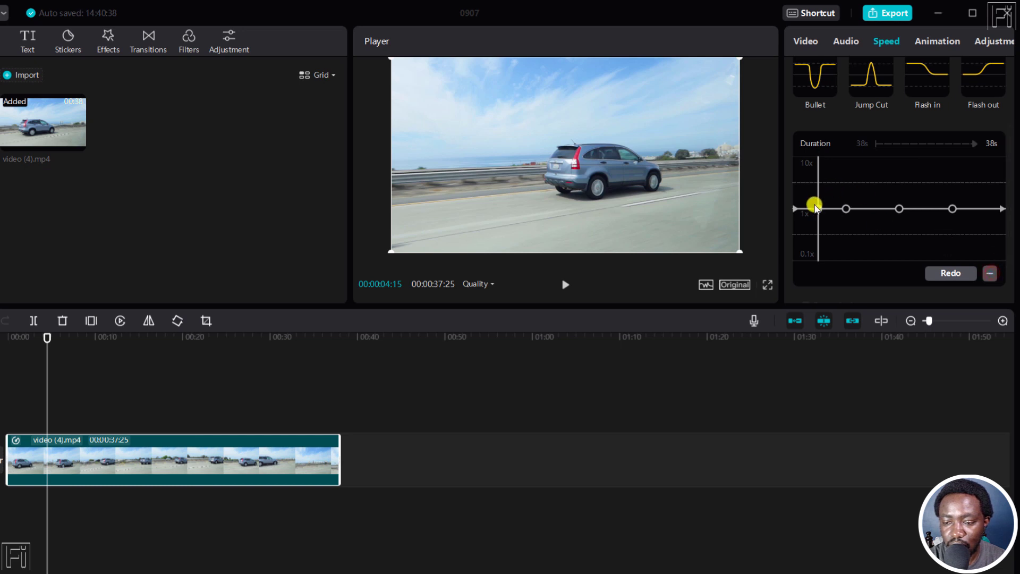
drag(819, 209, 908, 167)
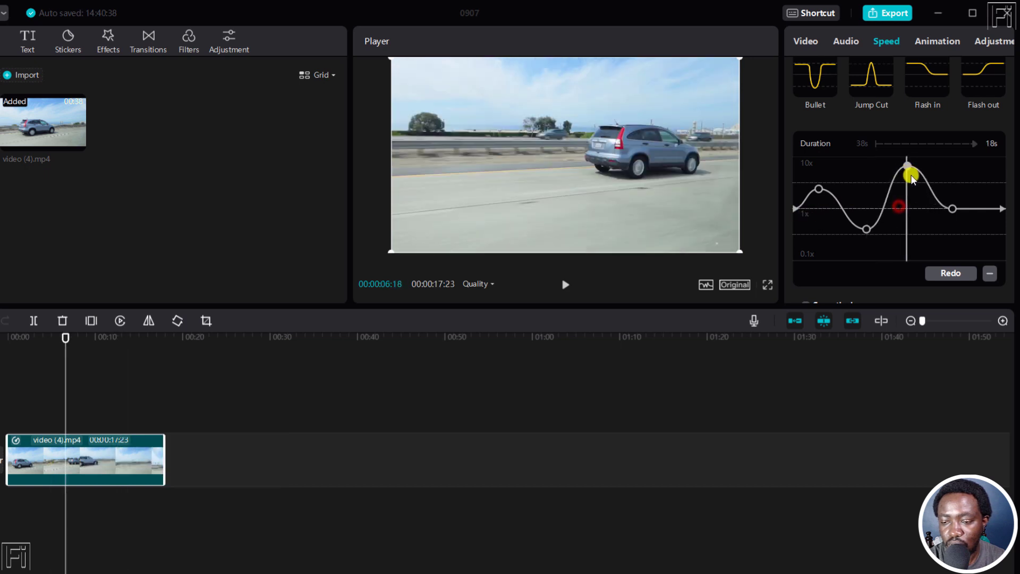
click(952, 211)
drag(953, 212, 959, 246)
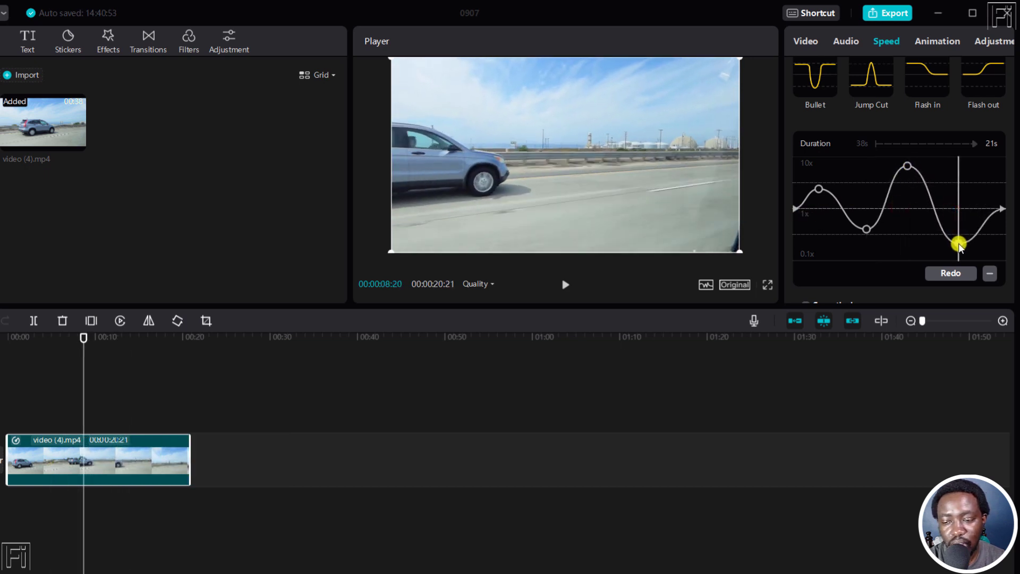
click(800, 256)
click(565, 285)
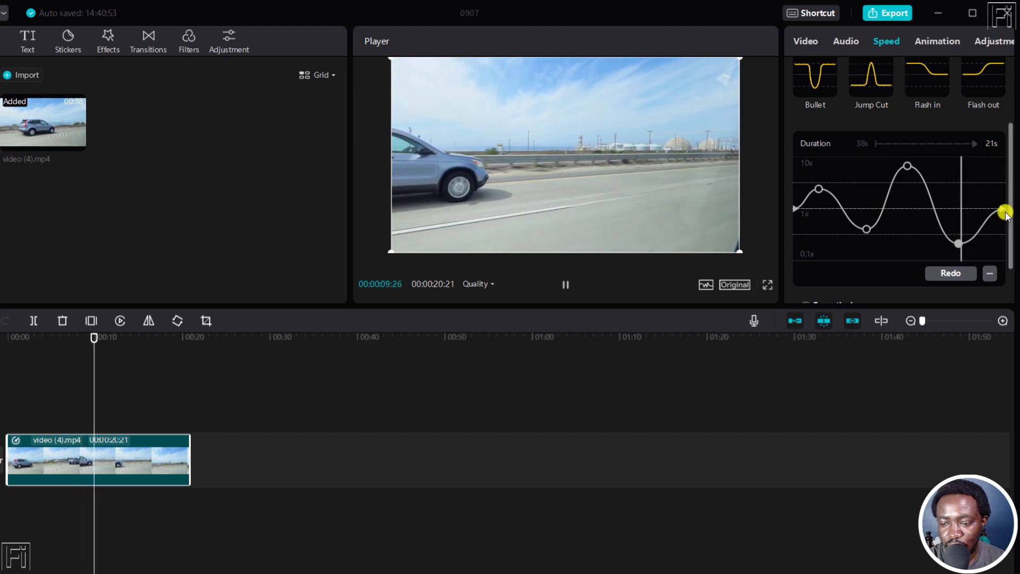
drag(1010, 214, 1008, 250)
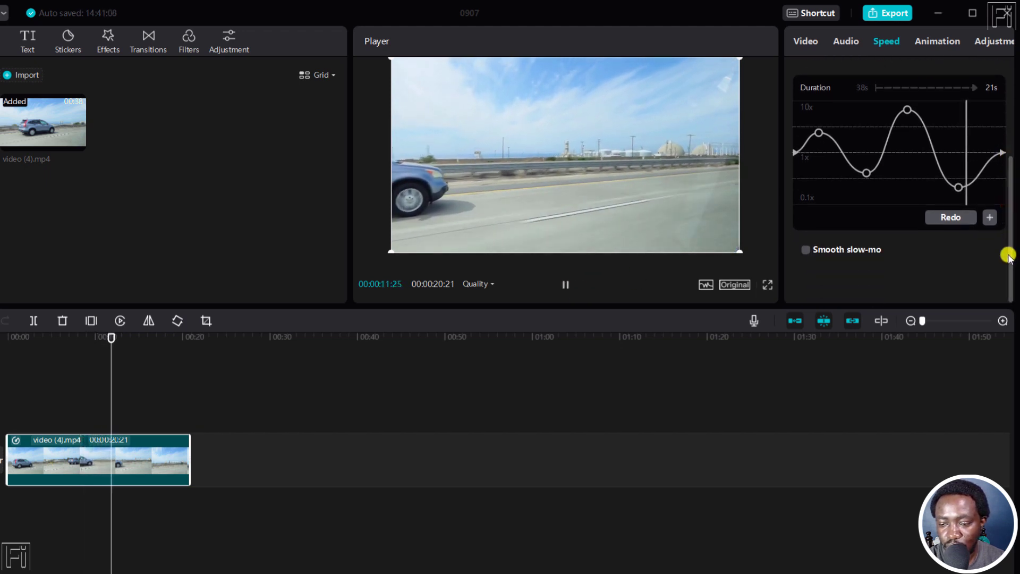
click(806, 250)
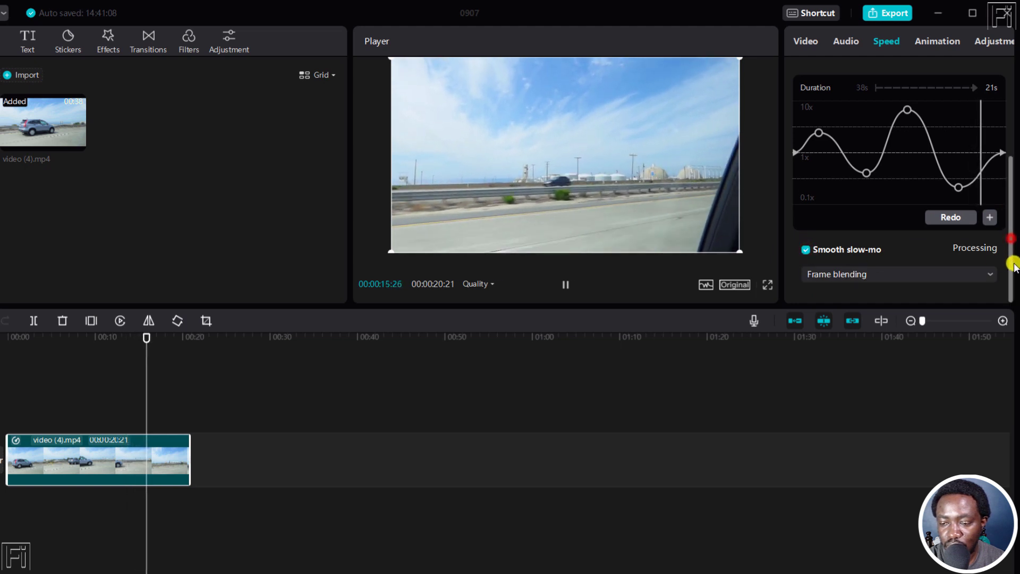
click(989, 274)
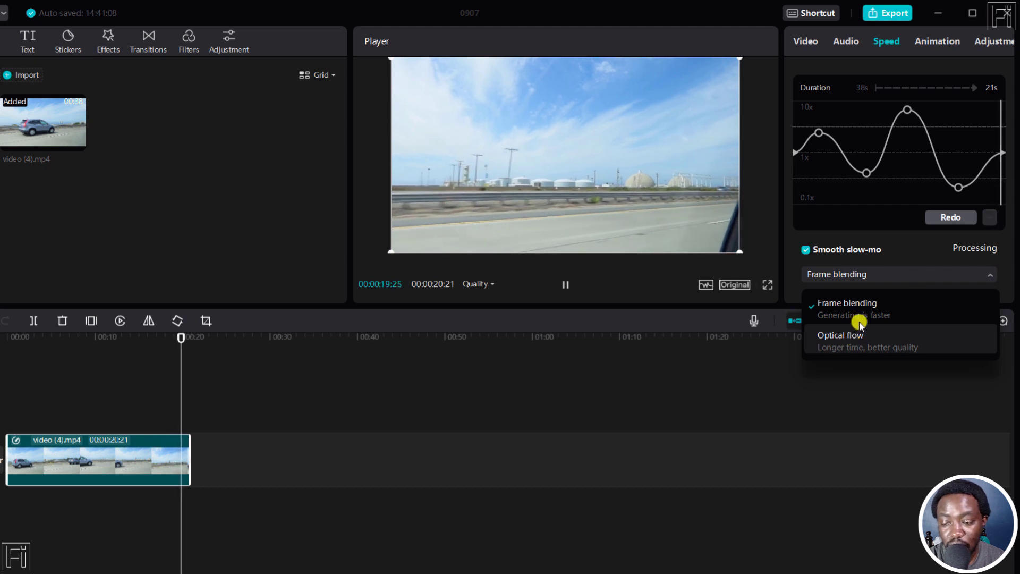
click(807, 250)
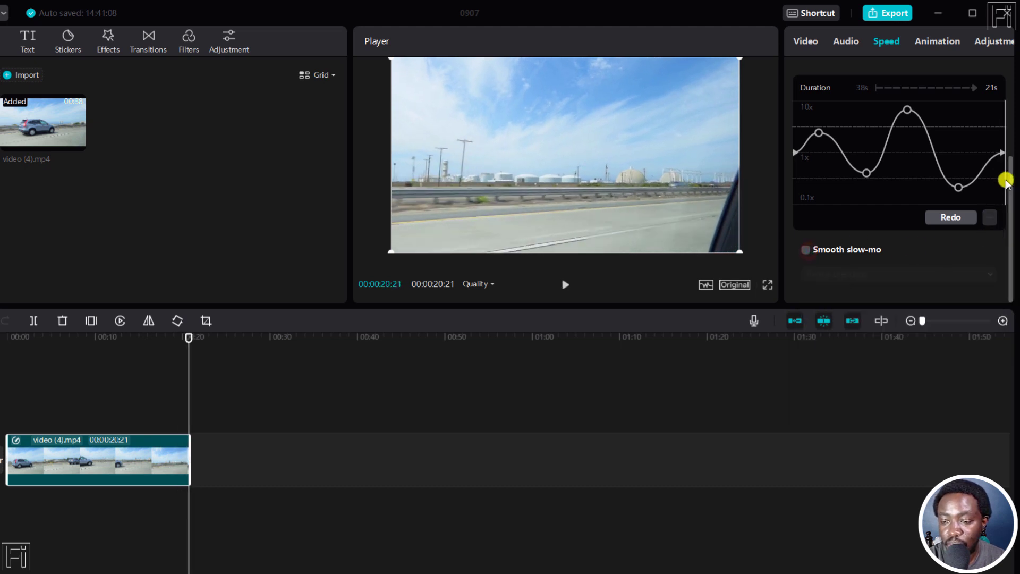
drag(1011, 201, 1014, 106)
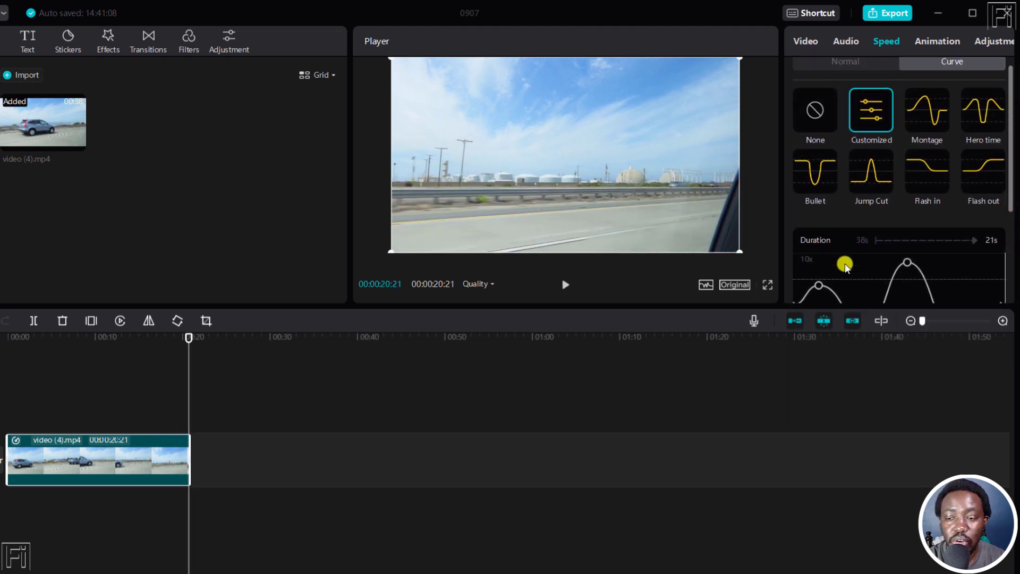